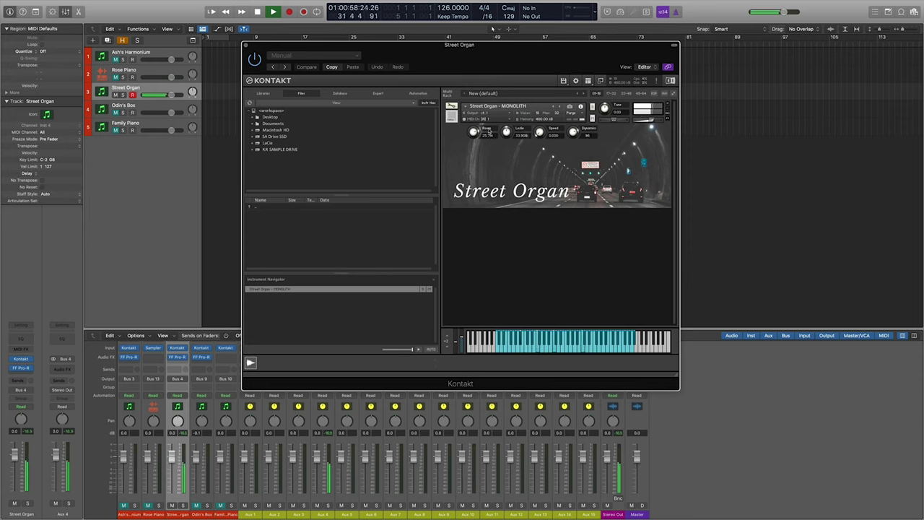
Raise the Street Organ's Room amount in two adjustments and lift its Speed up from zero
mouse_move(473, 133)
mouse_down()
mouse_move(467, 110)
mouse_move(469, 158)
mouse_move(495, 197)
mouse_up()
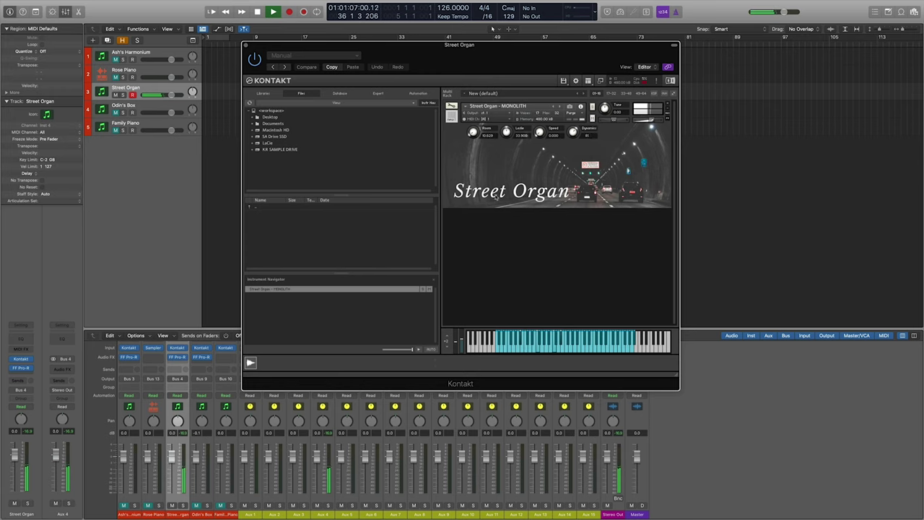
drag(496, 198, 483, 160)
drag(540, 134, 540, 93)
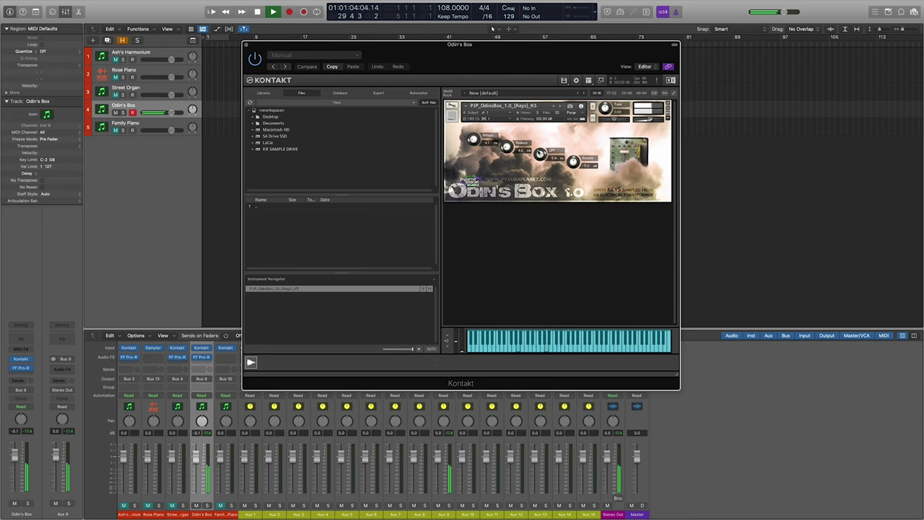
On Odin's Box, raise the LPF cutoff, shorten the Attack, and lengthen the Release slightly
mouse_move(538, 143)
mouse_down()
mouse_move(534, 130)
mouse_move(532, 148)
mouse_up()
drag(471, 134, 466, 145)
drag(507, 147, 506, 141)
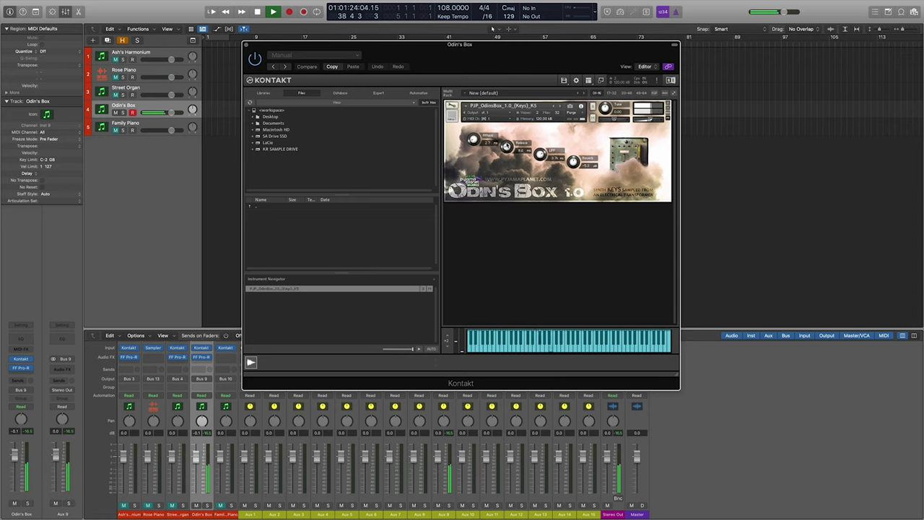